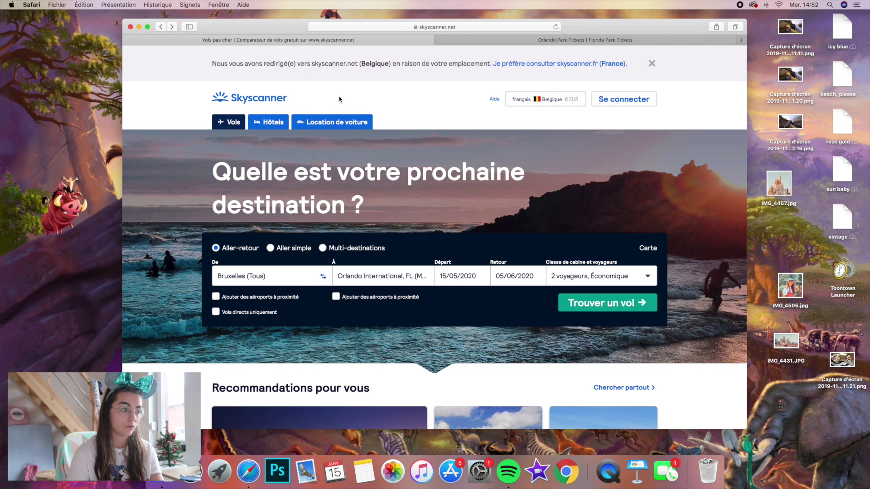
Search return flights from Brussels to Orlando for 15/05/2020 to 05/06/2020 and select the Budgetair.be offer for the Air France–KLM itinerary
scroll(399, 222, "down", 2)
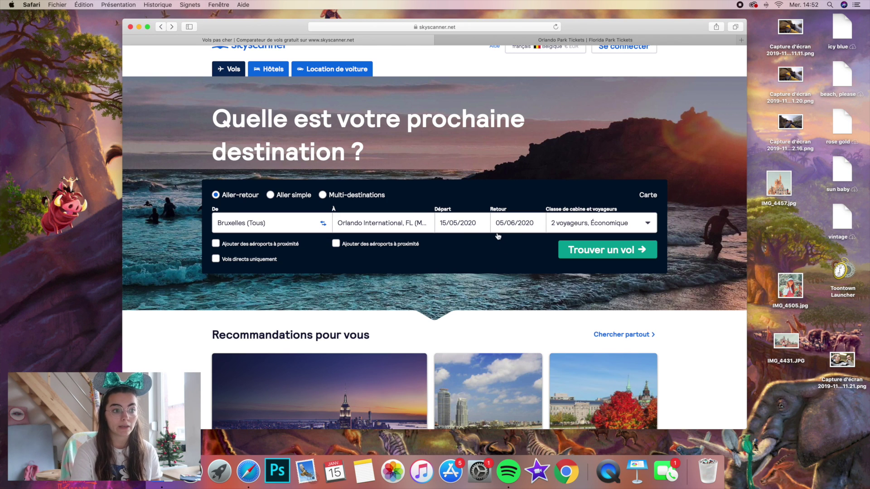
left_click(617, 252)
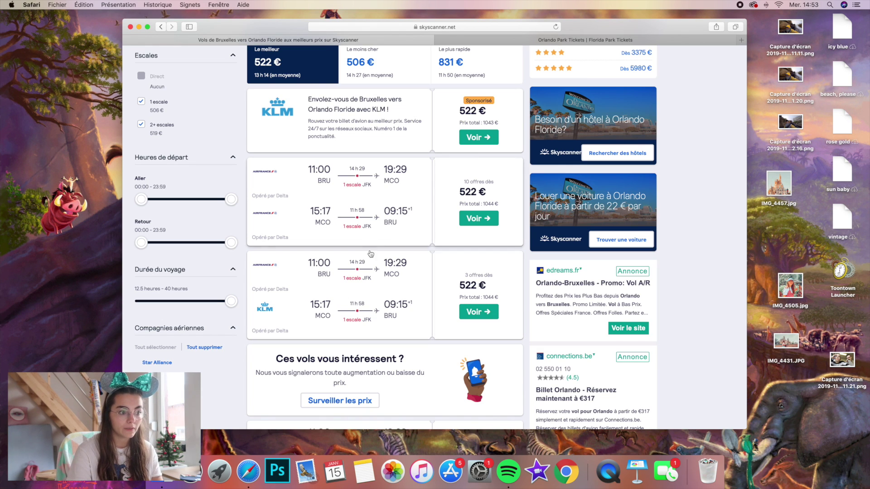
left_click(485, 314)
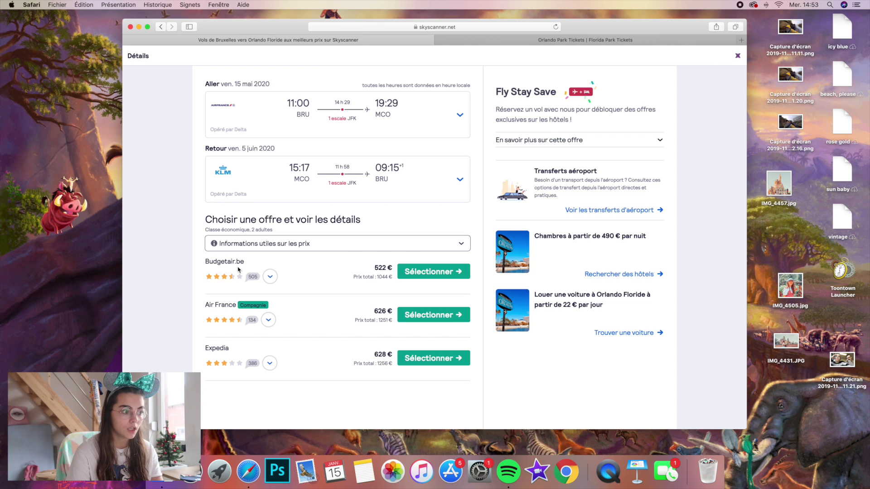
left_click(426, 272)
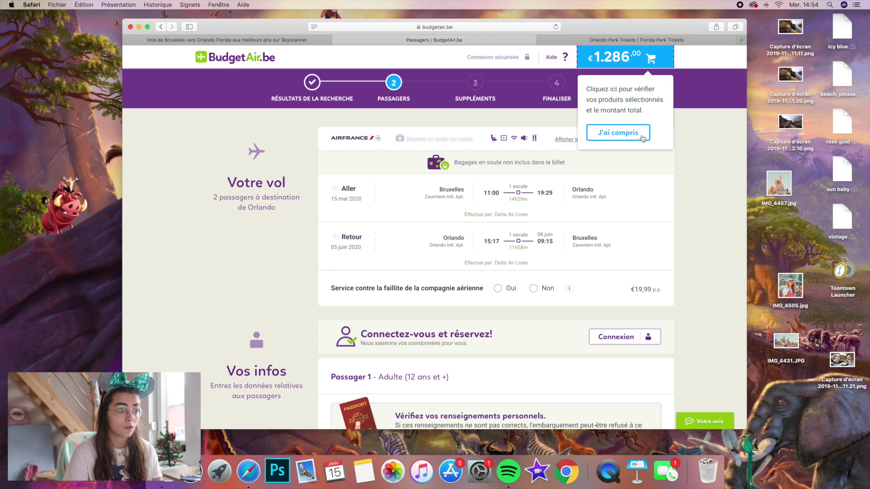
Dismiss the basket hint and review the flight summary and passenger details form on the BudgetAir.be booking page
left_click(642, 138)
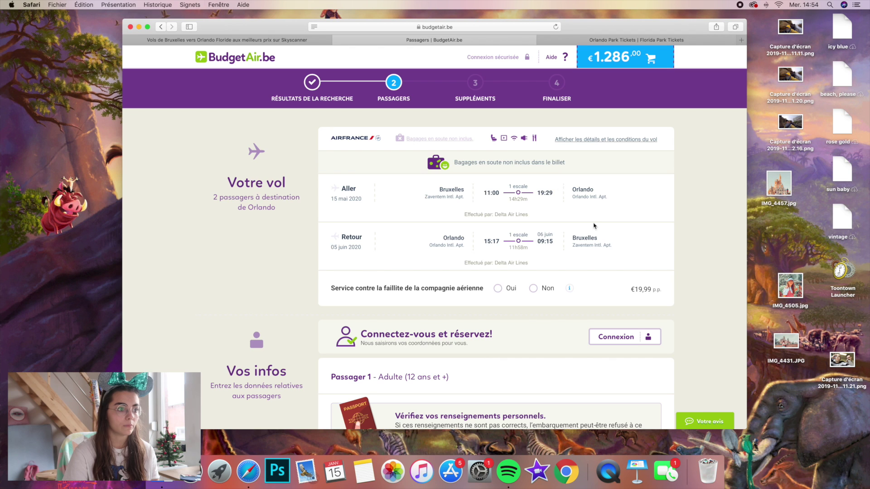
scroll(677, 276, "down", 5)
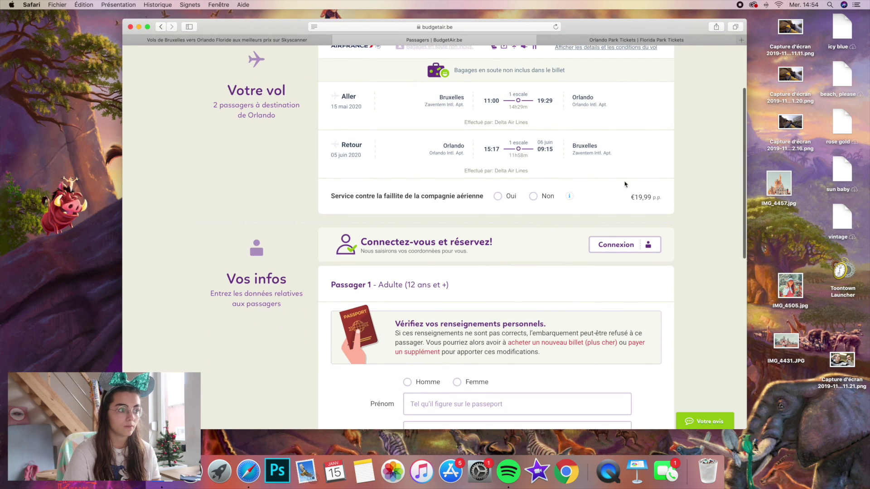
scroll(604, 206, "down", 15)
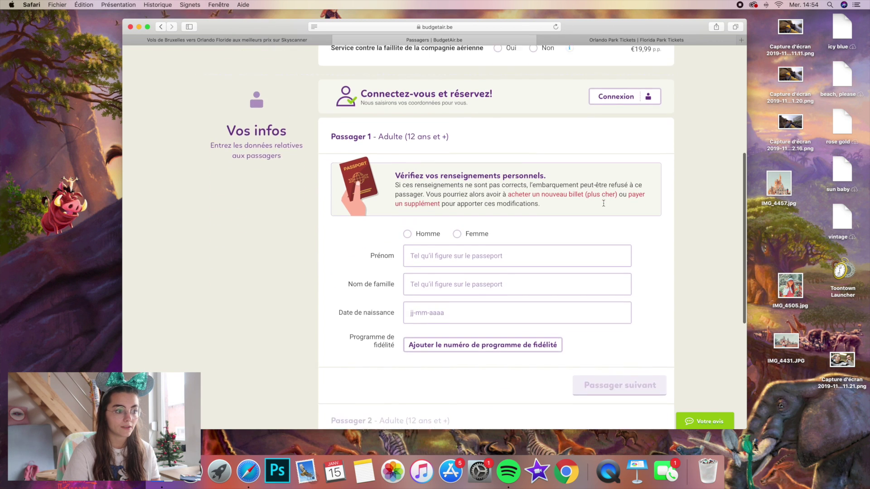
scroll(423, 113, "up", 15)
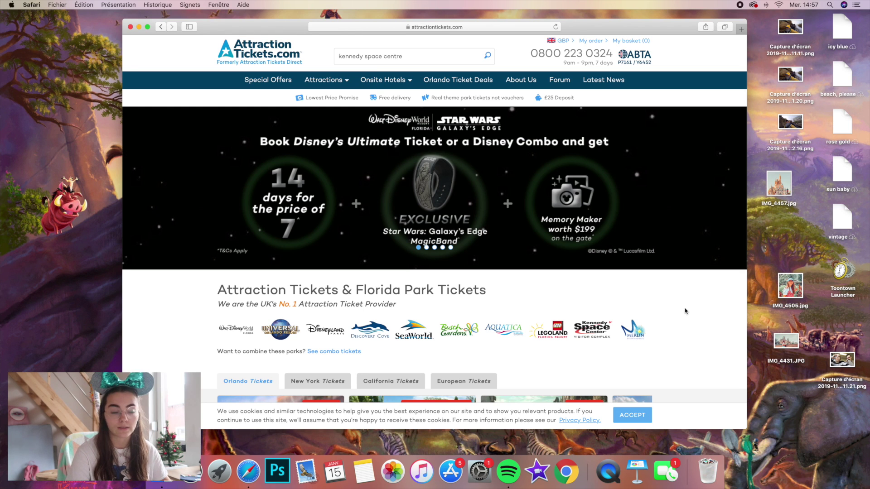
Look over the AttractionTickets.com home page offers and bring the banner back to Disney's 14 days for the price of 7 deal
scroll(677, 310, "down", 5)
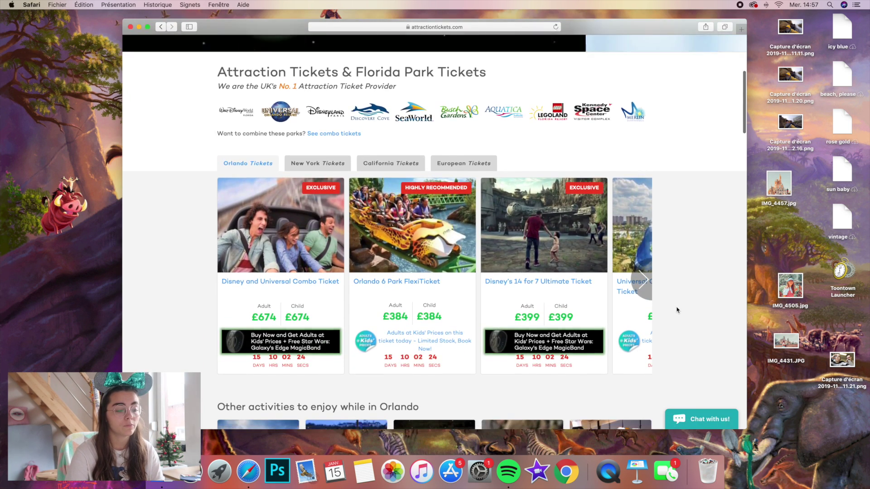
scroll(676, 310, "up", 5)
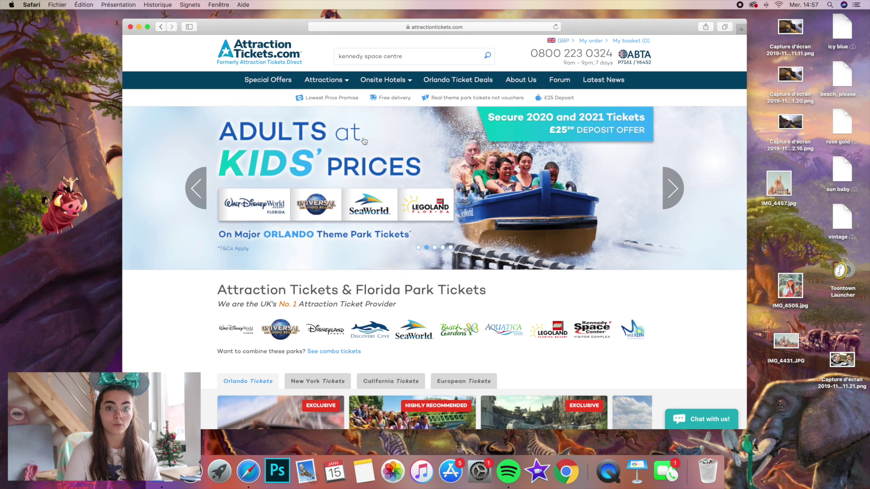
left_click(197, 188)
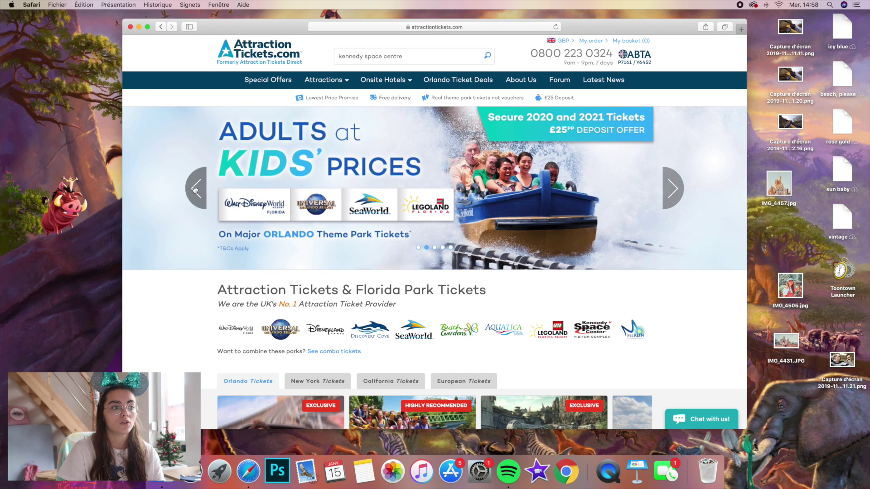
left_click(195, 188)
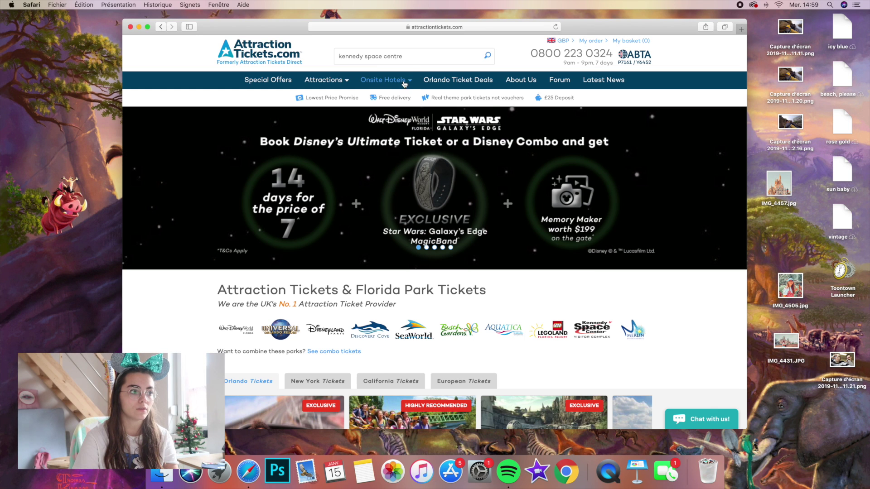
Open the Walt Disney World Hotels page and set the check-in date to 15/05/2020
mouse_move(405, 84)
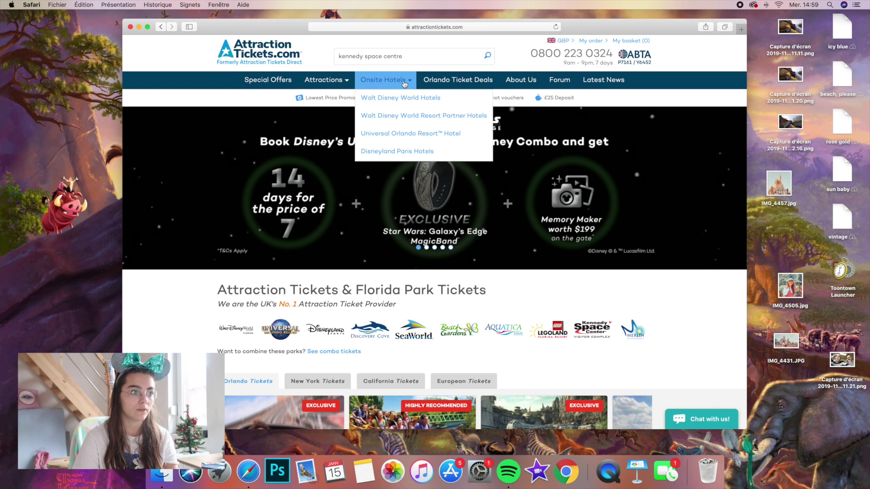
left_click(415, 101)
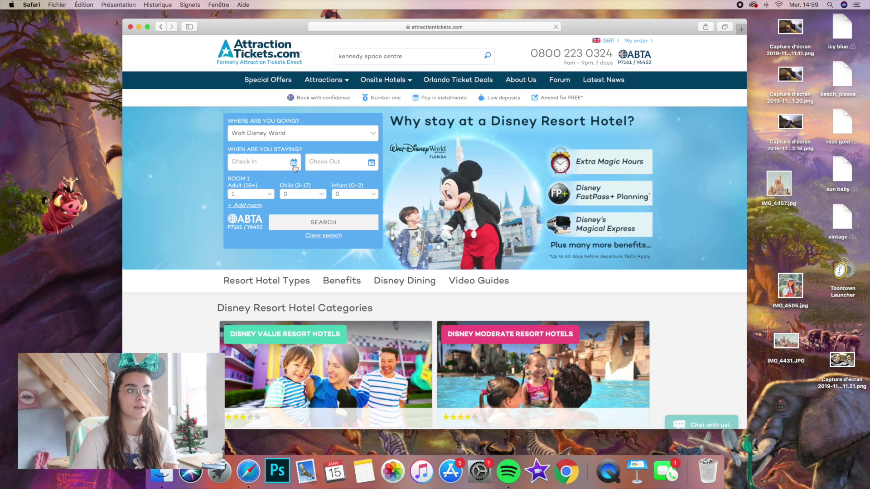
left_click(293, 164)
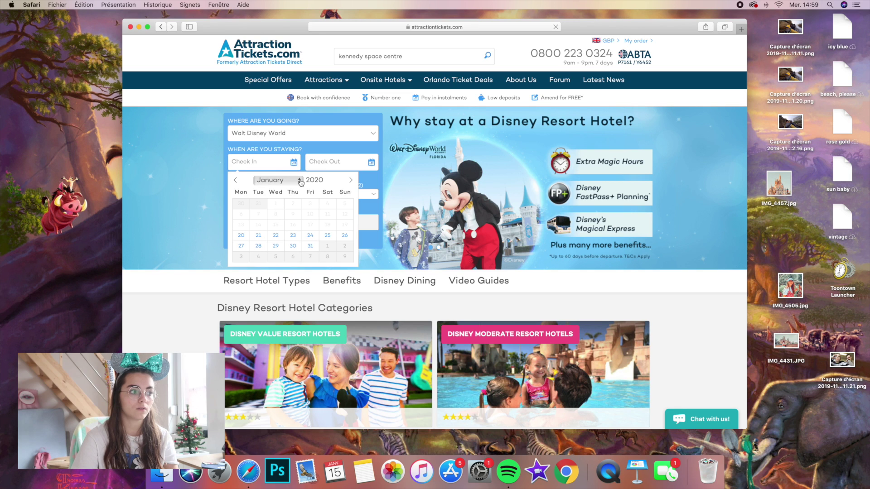
left_click(301, 182)
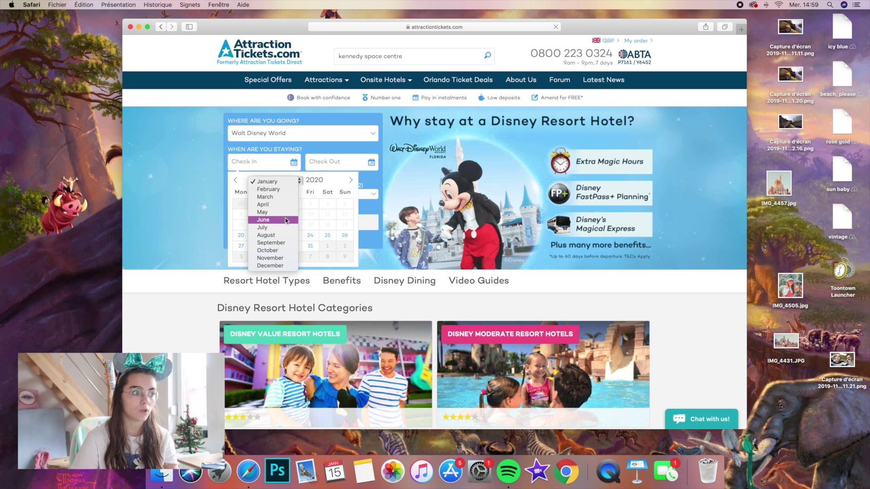
left_click(285, 212)
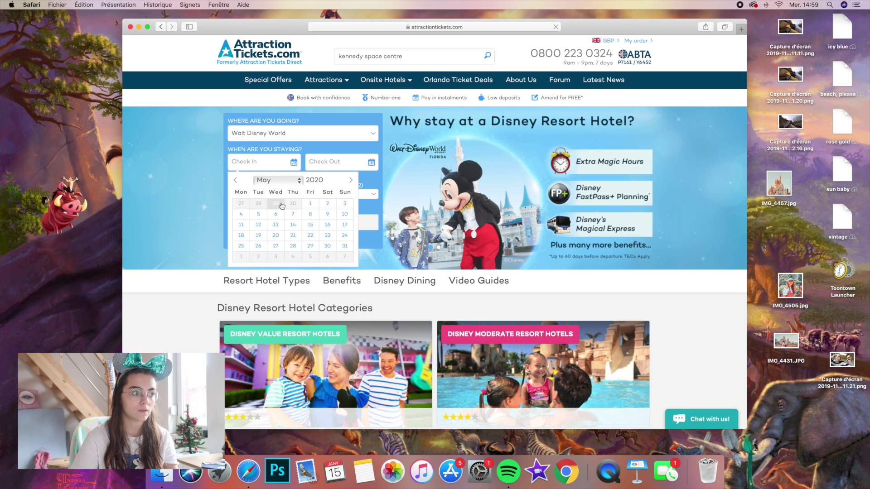
left_click(310, 225)
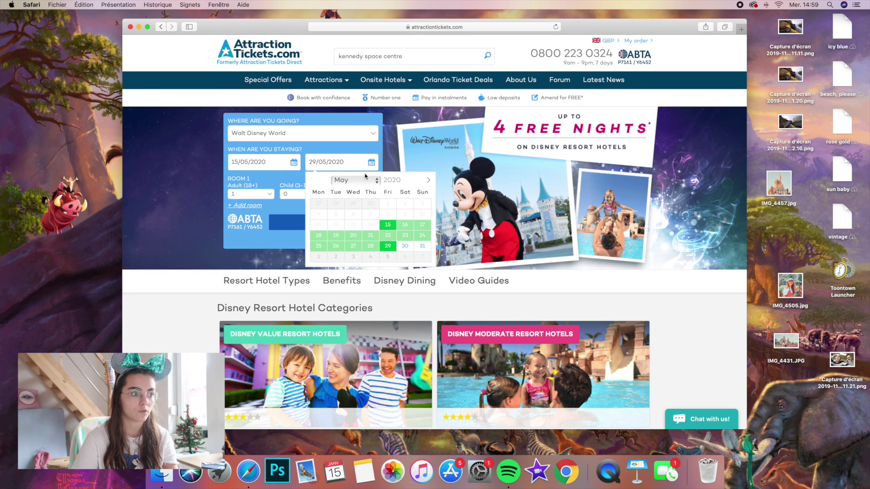
Set the check-out date to 05/06/2020 and search for hotels with one room for two adults
left_click(375, 181)
left_click(371, 189)
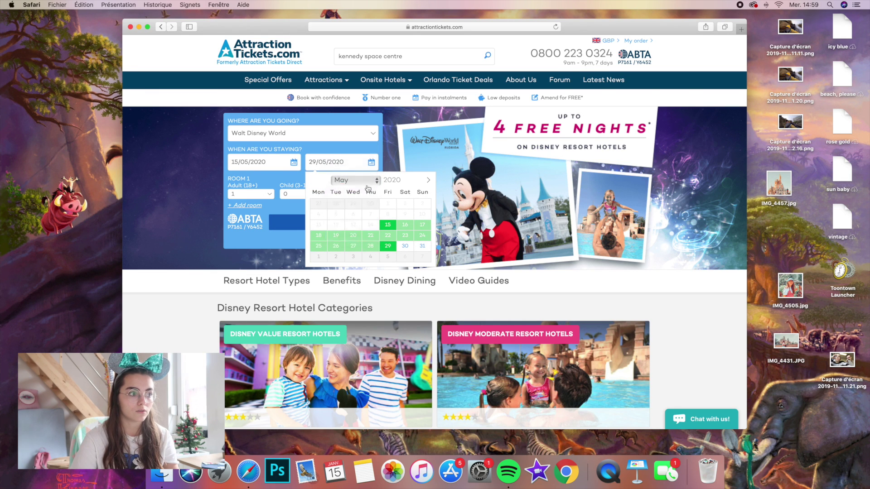
left_click(387, 203)
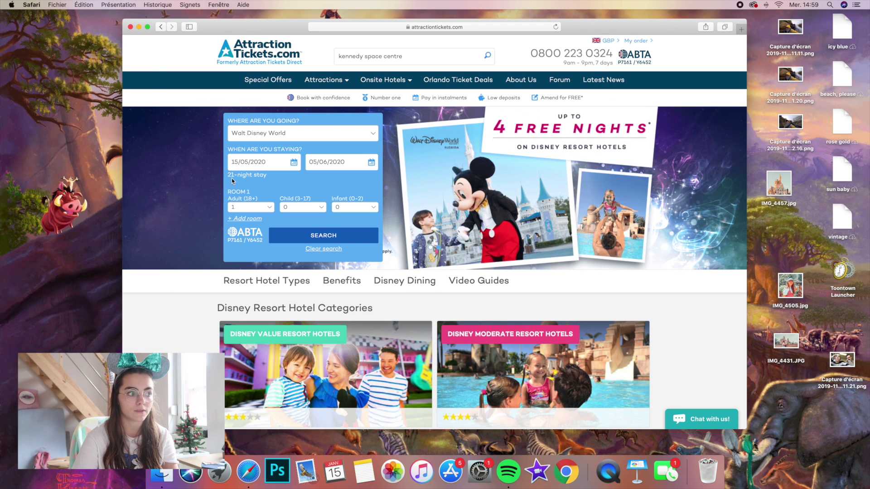
left_click(261, 207)
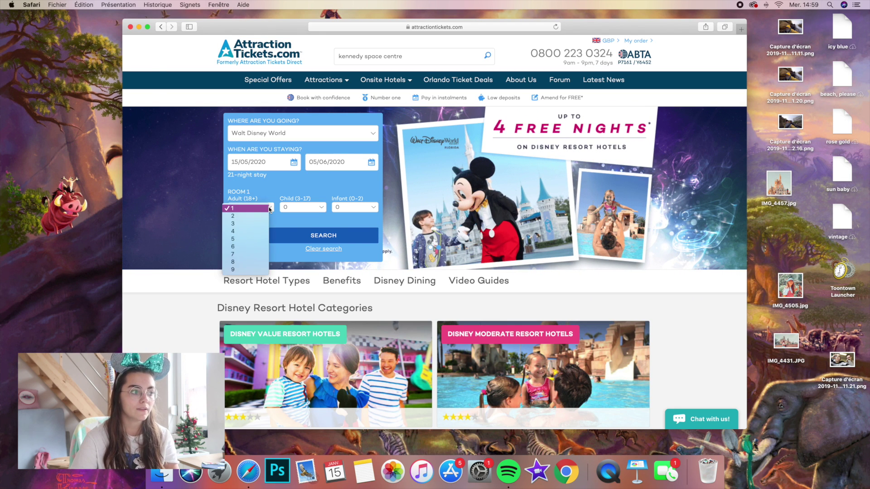
left_click(267, 217)
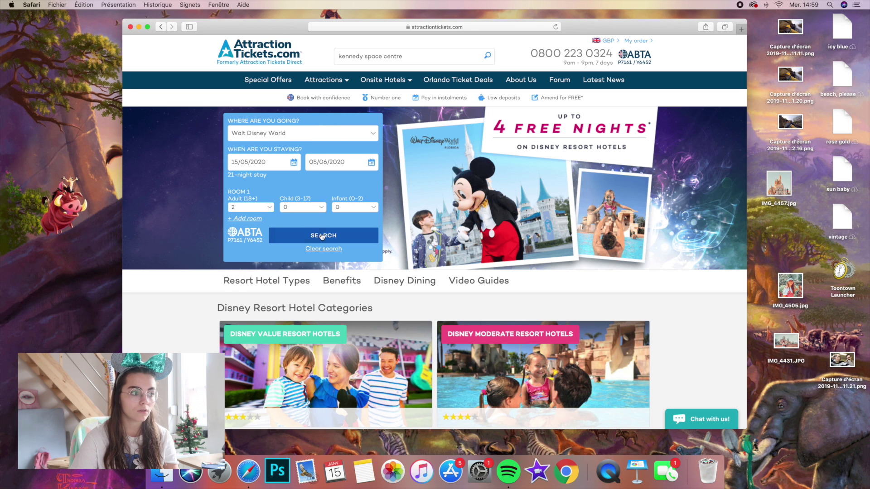
left_click(322, 236)
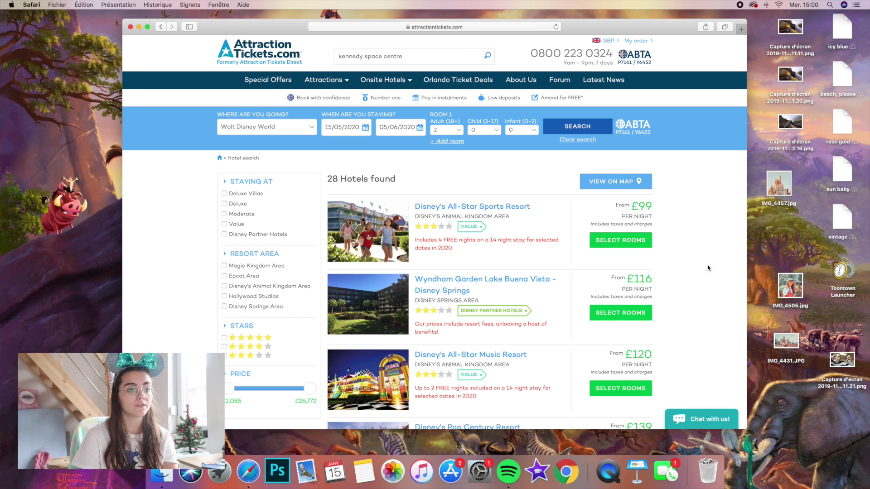
Examine the list of Walt Disney World hotels, comparing their nightly prices, categories and free-night offers
scroll(708, 267, "down", 2)
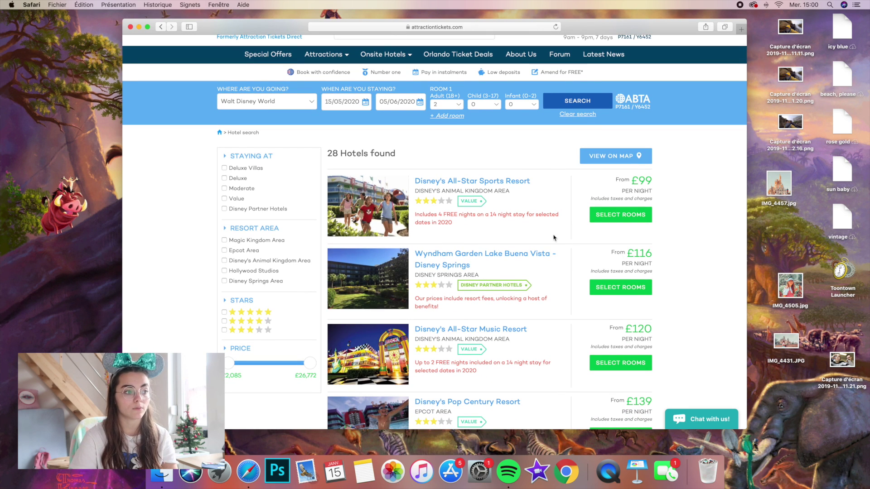
scroll(388, 184, "up", 2)
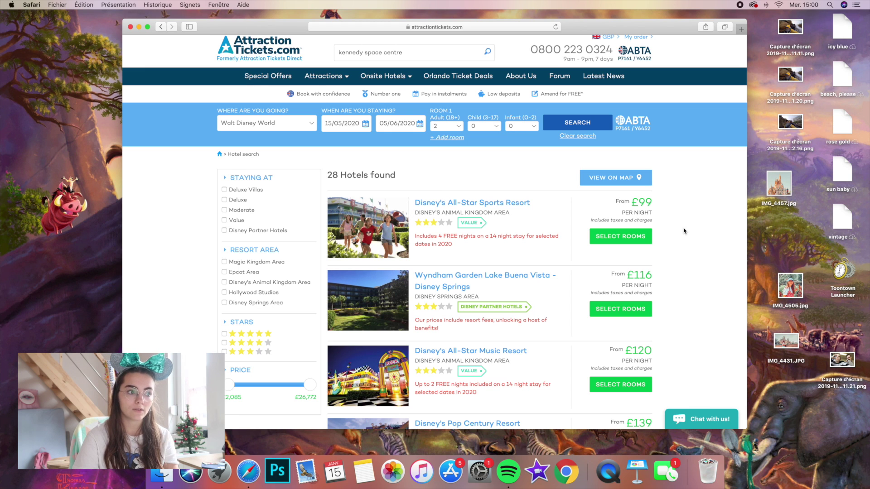
scroll(689, 242, "down", 2)
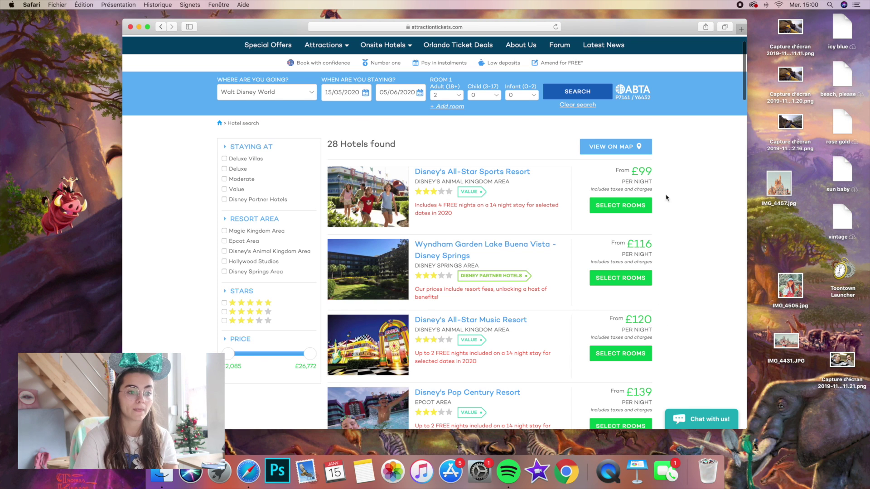
scroll(575, 249, "down", 15)
scroll(574, 251, "down", 15)
scroll(575, 250, "down", 8)
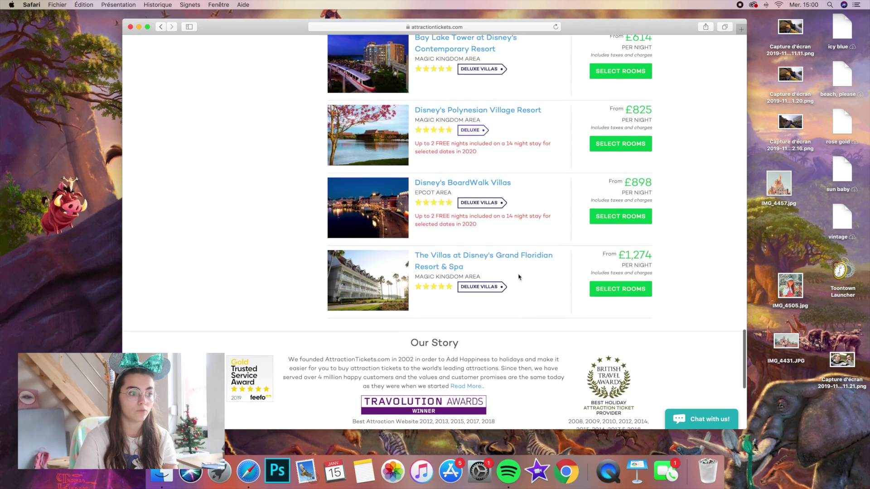
scroll(494, 265, "up", 10)
scroll(490, 260, "up", 15)
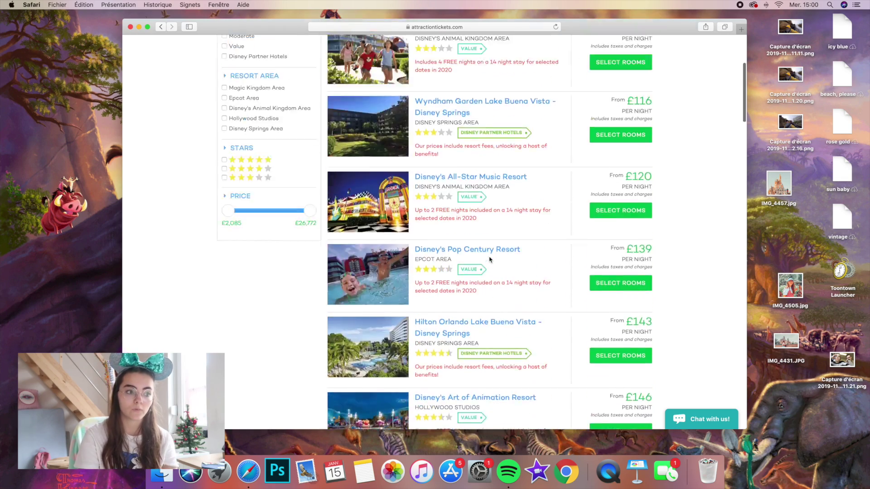
scroll(489, 259, "up", 5)
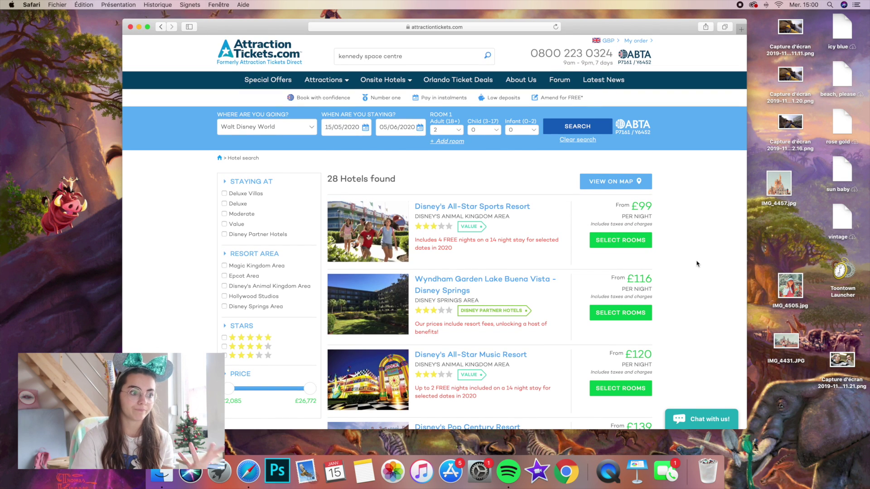
scroll(697, 264, "down", 6)
scroll(697, 264, "up", 6)
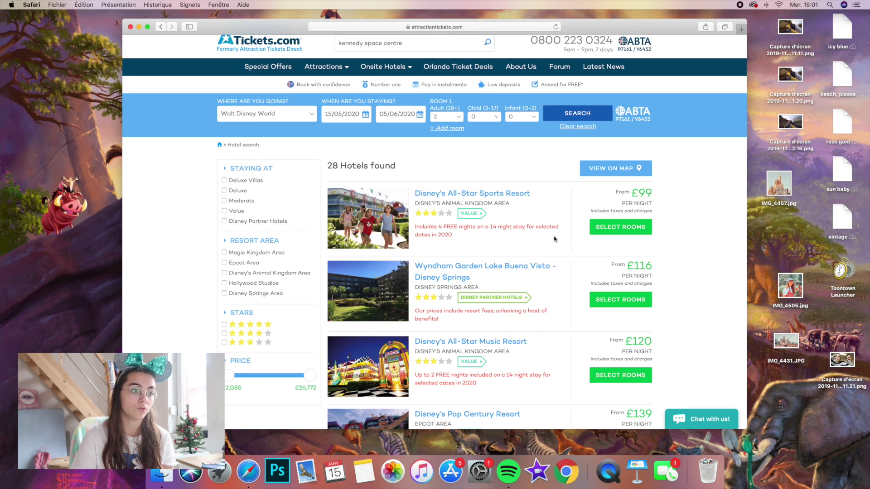
scroll(548, 239, "down", 10)
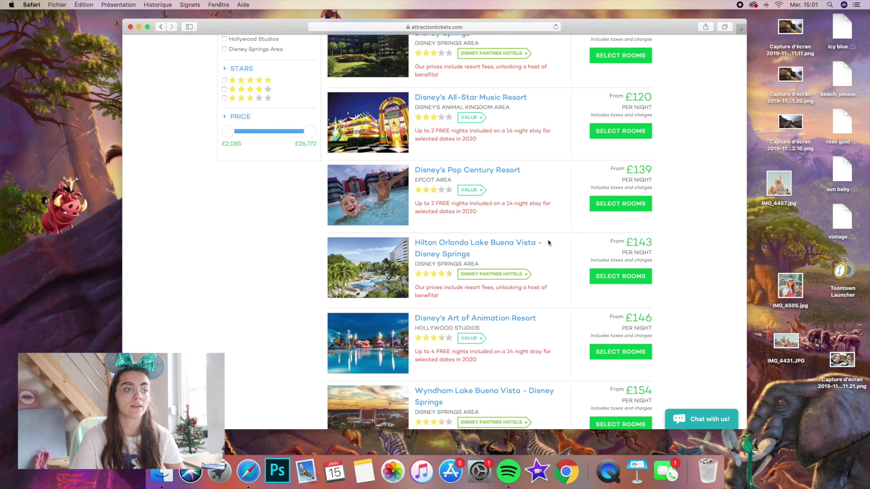
scroll(548, 243, "down", 7)
scroll(548, 242, "up", 20)
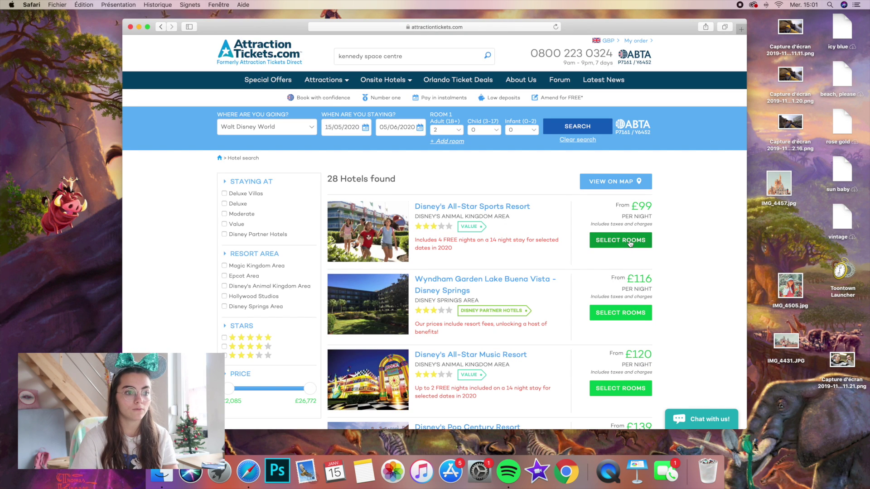
Open the room selection for Disney's All-Star Sports Resort and view its available room and photo gallery
left_click(629, 240)
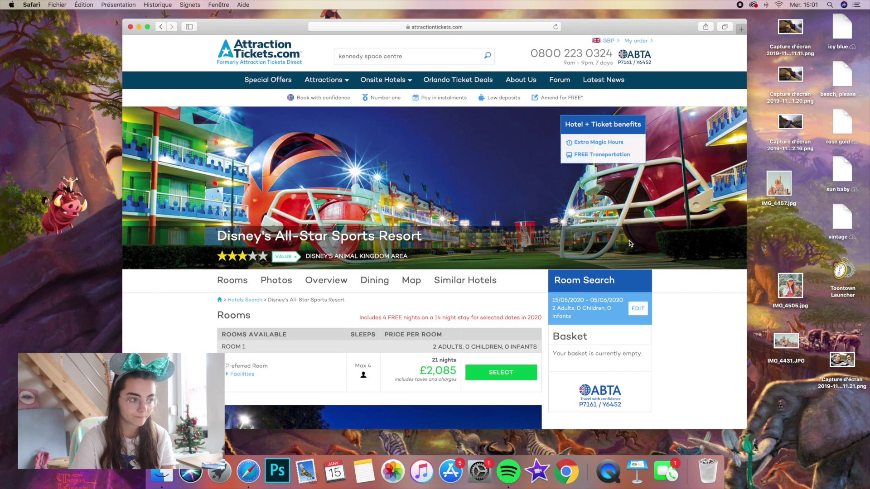
scroll(508, 277, "down", 2)
scroll(507, 277, "down", 4)
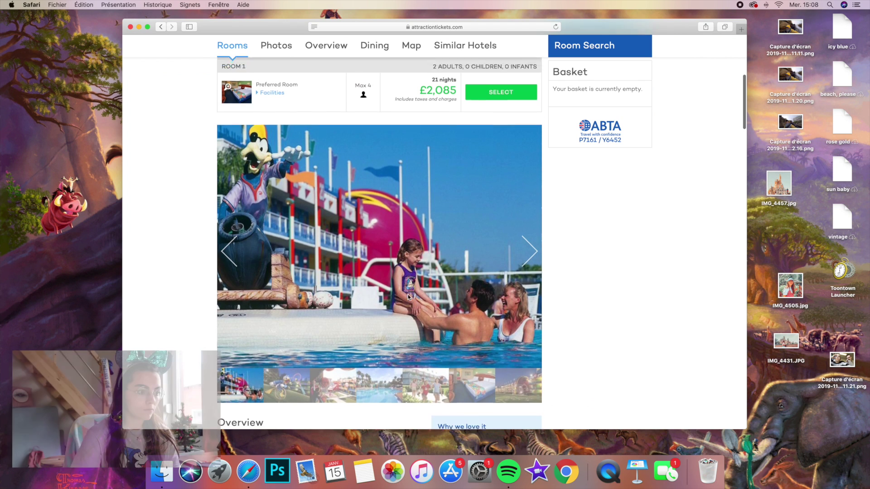
scroll(531, 230, "down", 2)
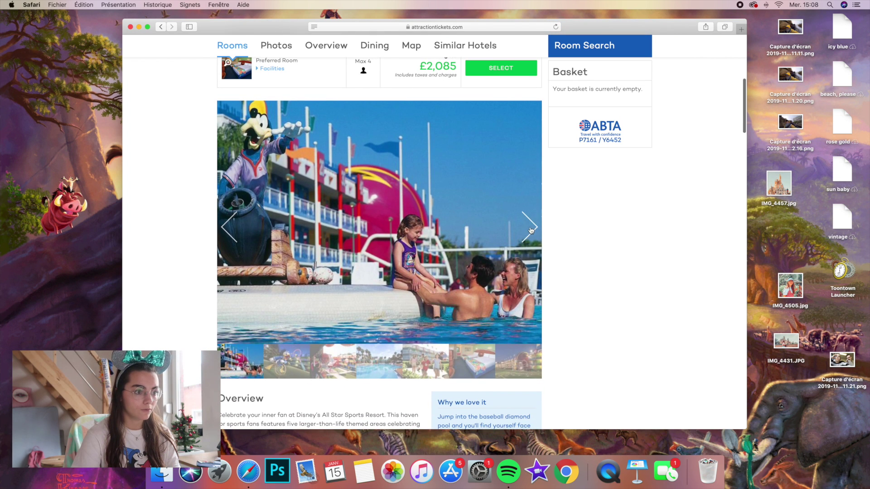
Examine the photos, resort map and dining venues of Disney's All-Star Sports Resort
left_click(531, 230)
left_click(530, 231)
left_click(531, 230)
left_click(531, 229)
scroll(533, 229, "down", 15)
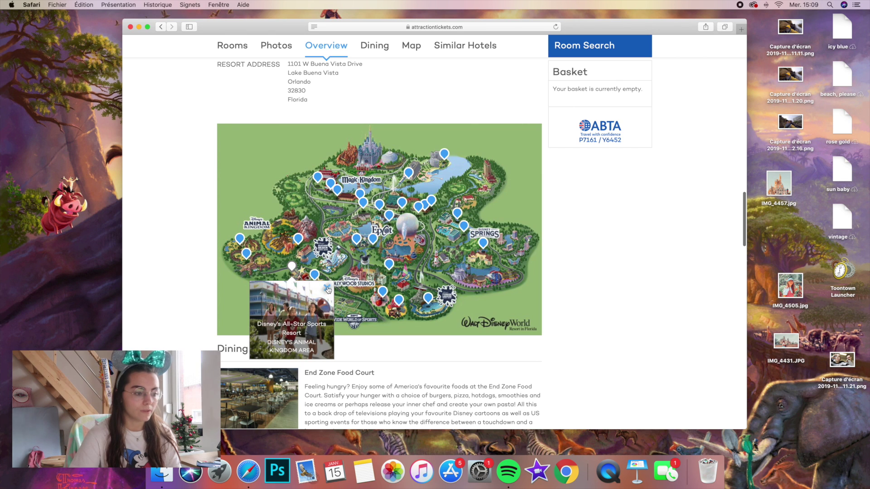
left_click(328, 290)
scroll(406, 338, "down", 5)
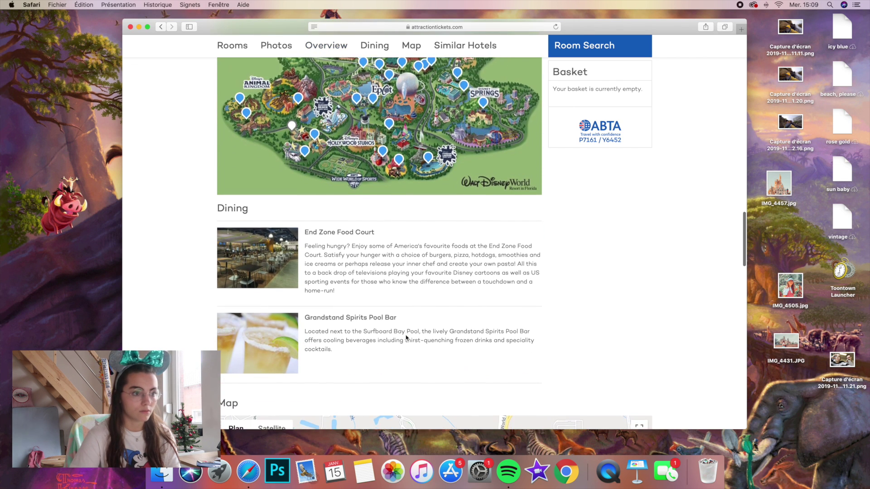
scroll(406, 337, "down", 3)
scroll(406, 336, "up", 3)
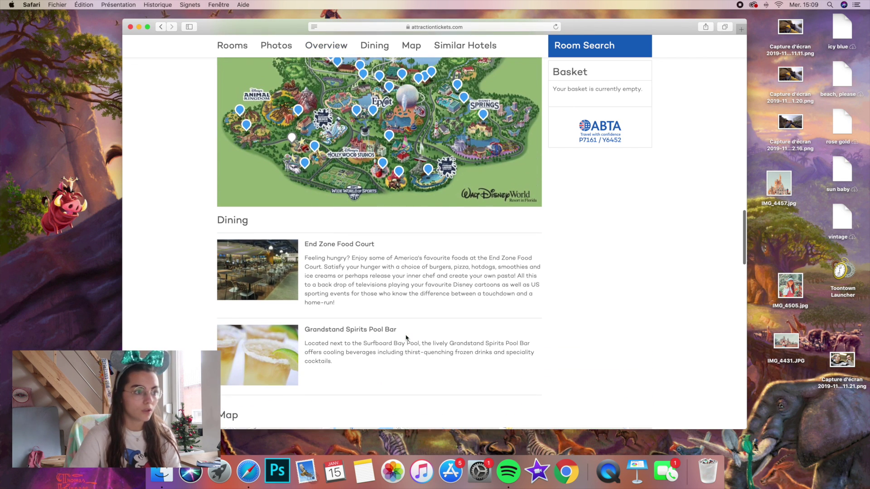
scroll(407, 338, "down", 7)
scroll(405, 338, "up", 10)
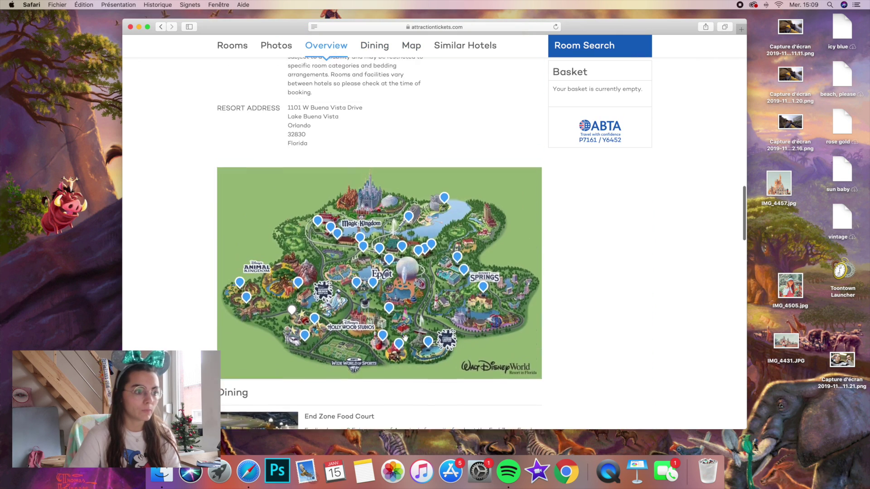
scroll(405, 337, "up", 15)
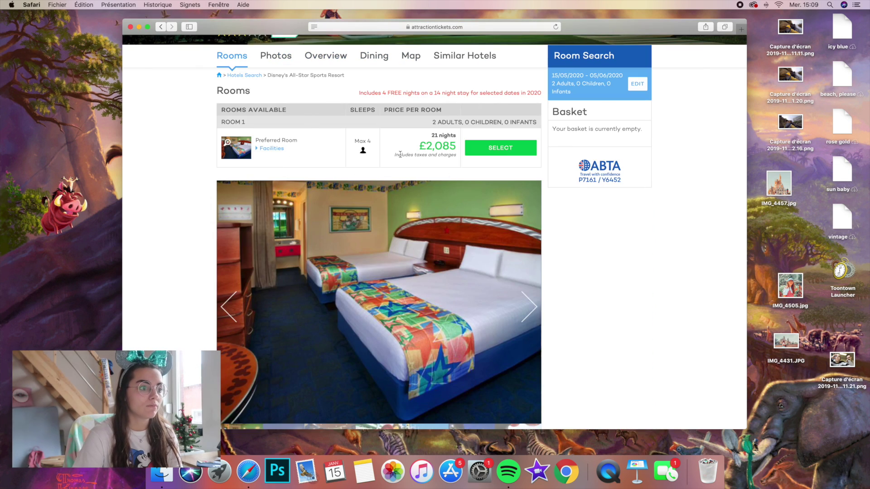
Select the Preferred Room at Disney's All-Star Sports Resort and continue to the Disney ticket choices
left_click(477, 152)
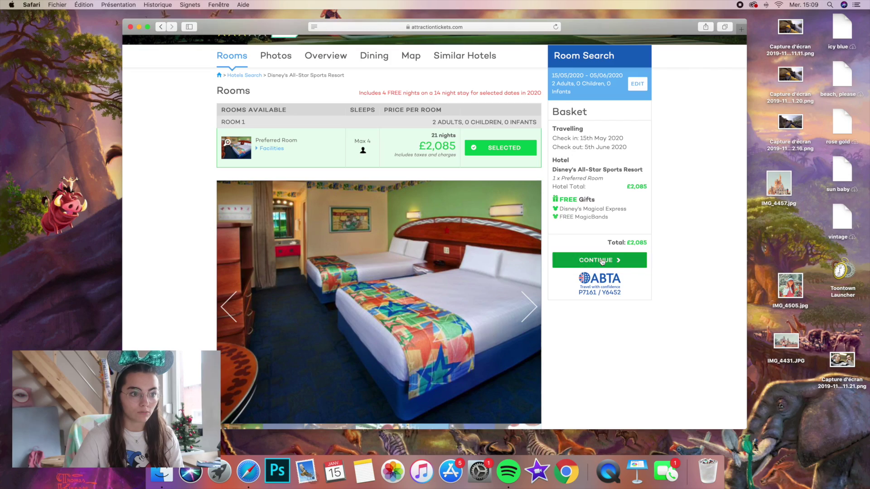
left_click(589, 256)
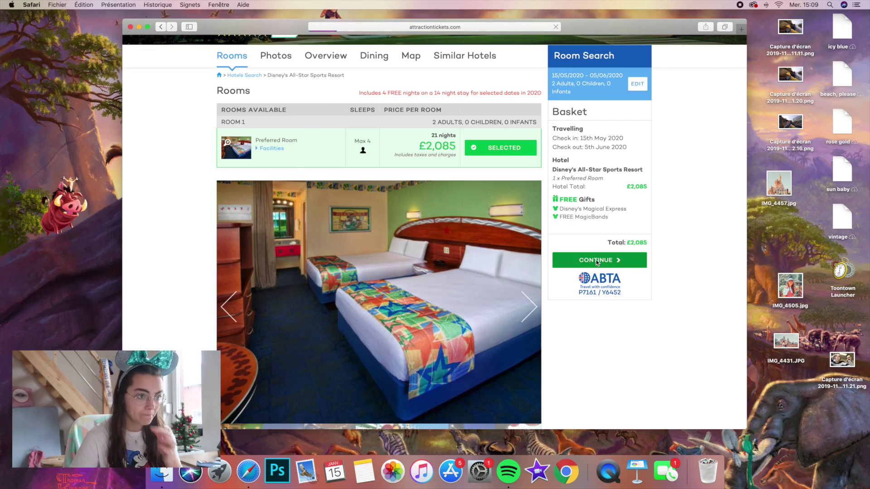
scroll(455, 183, "down", 2)
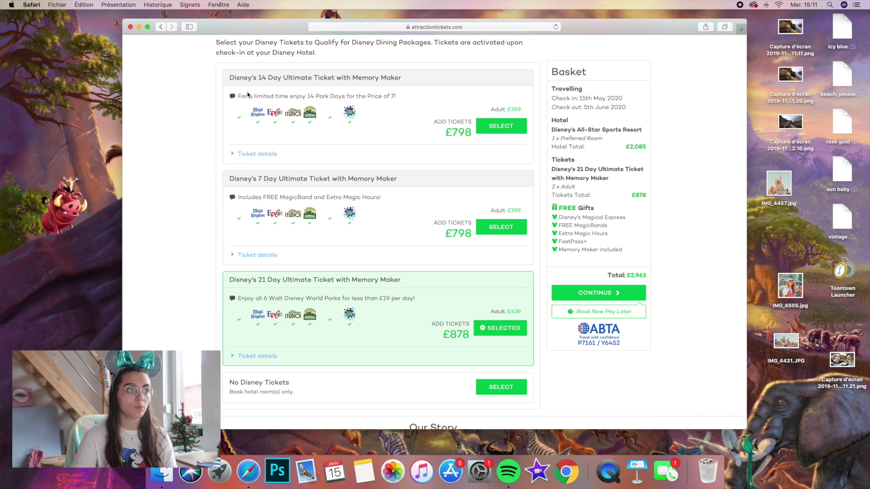
Review the Disney ticket offers, keep the 21 Day Ultimate Ticket with Memory Maker, and continue to the dining plans
left_click_drag(267, 93, 409, 95)
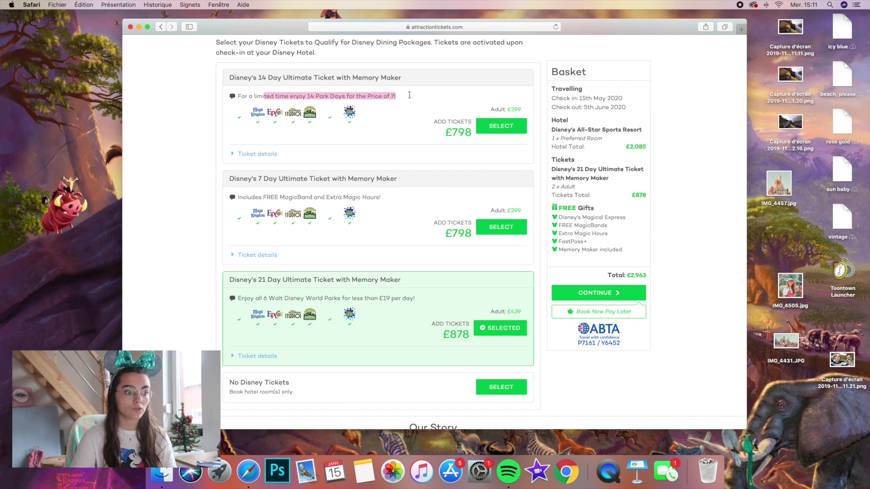
left_click(393, 97)
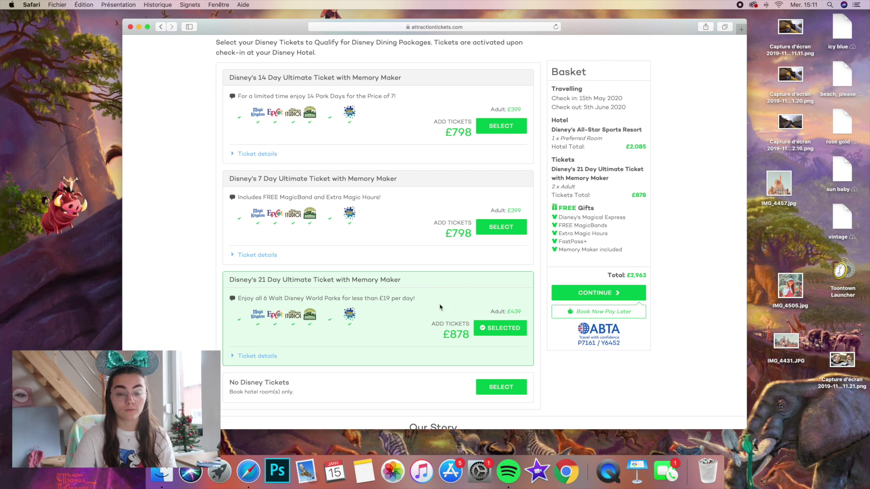
scroll(432, 309, "down", 2)
scroll(434, 317, "up", 1)
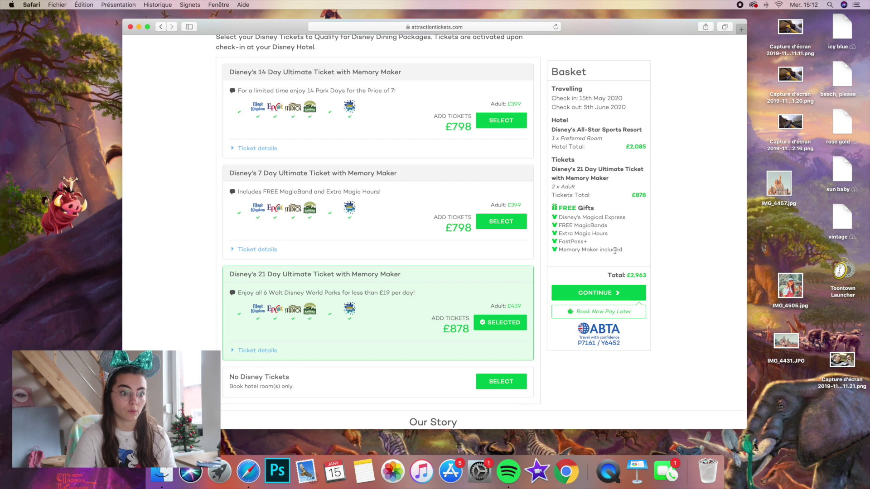
left_click(605, 294)
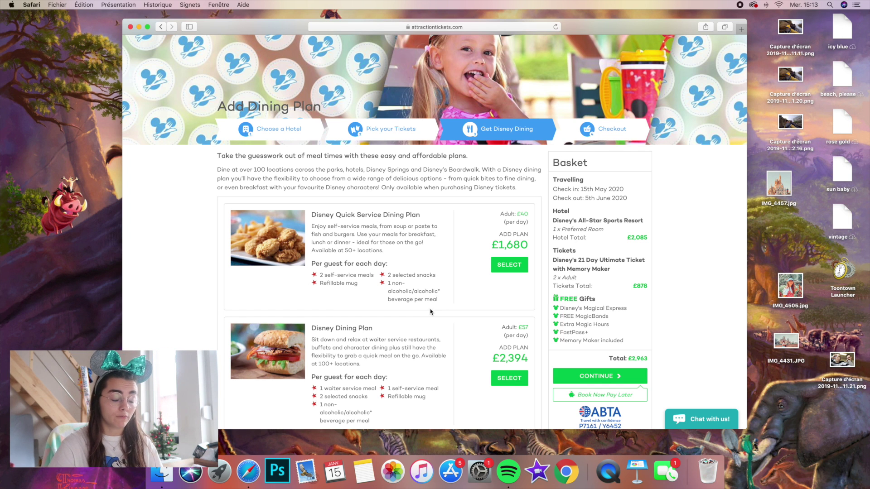
Compare what the Disney dining plans include per guest, keep No Dining Plan, and continue to checkout
scroll(432, 311, "down", 10)
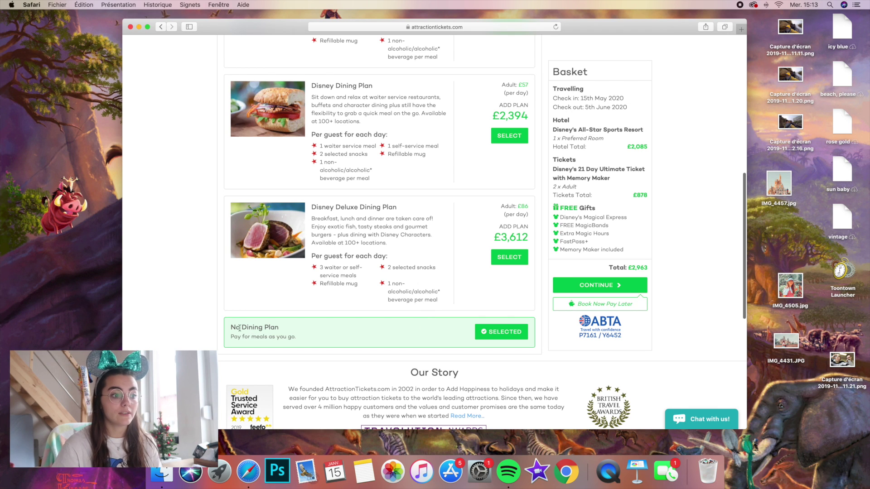
left_click(506, 333)
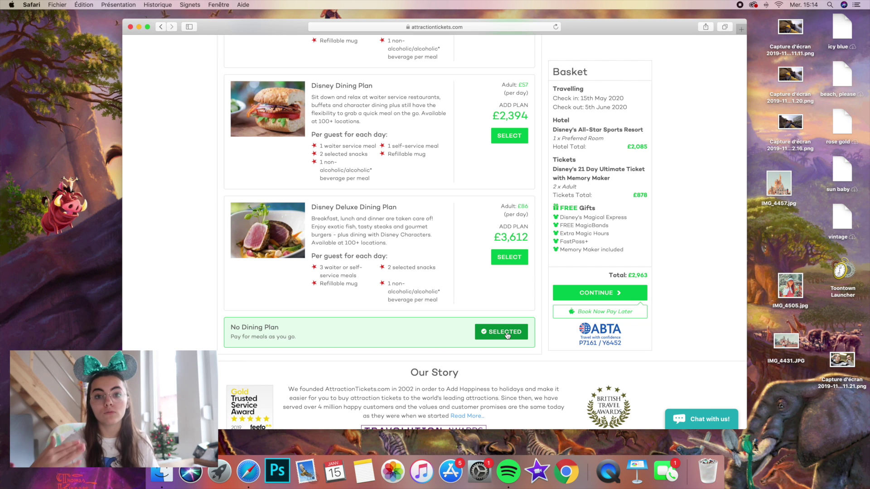
scroll(481, 295, "up", 5)
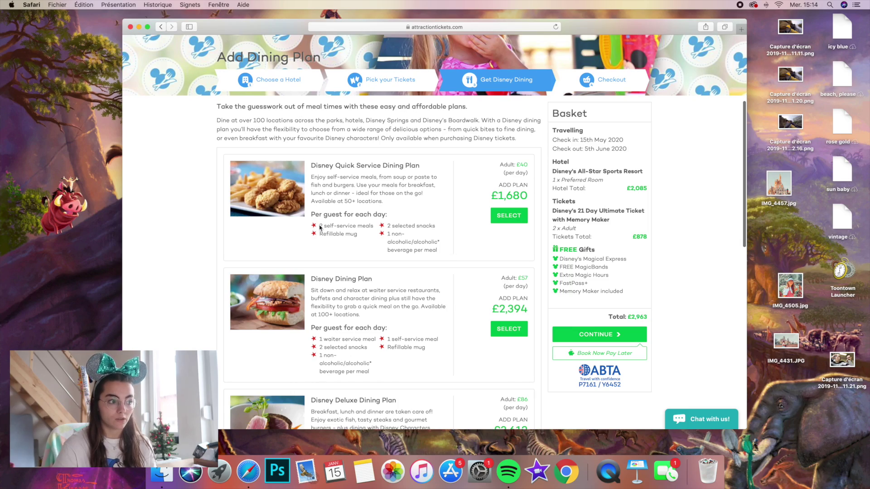
left_click_drag(319, 226, 374, 226)
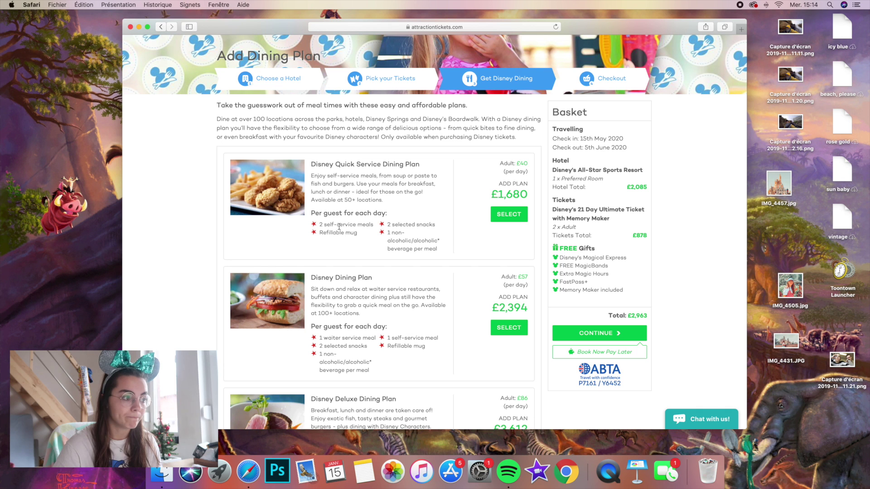
left_click_drag(319, 234, 379, 239)
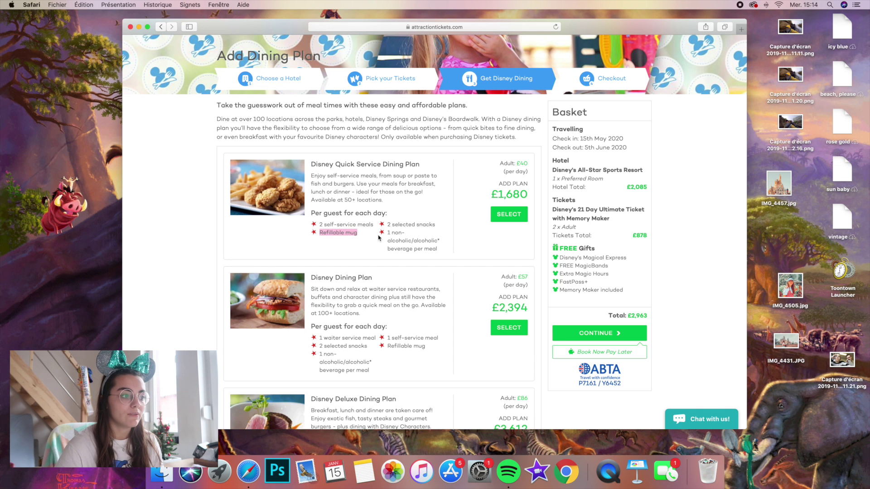
left_click(331, 231)
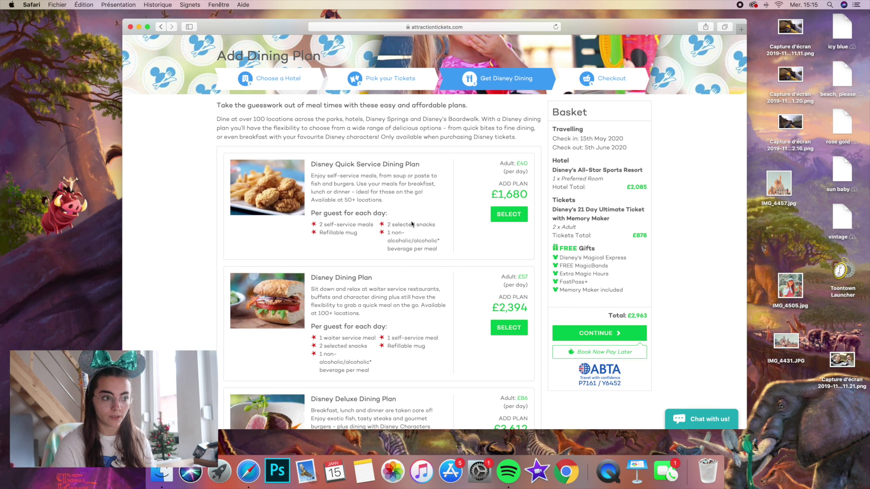
scroll(412, 224, "down", 6)
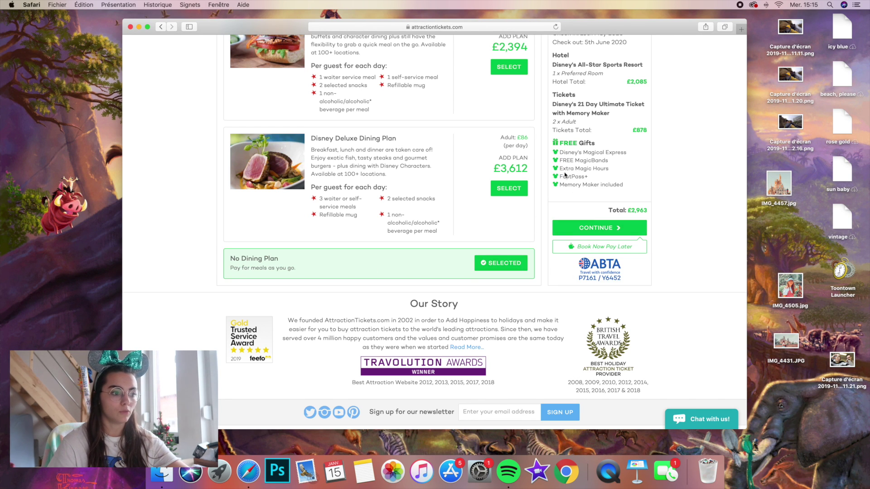
scroll(571, 174, "up", 2)
left_click(602, 267)
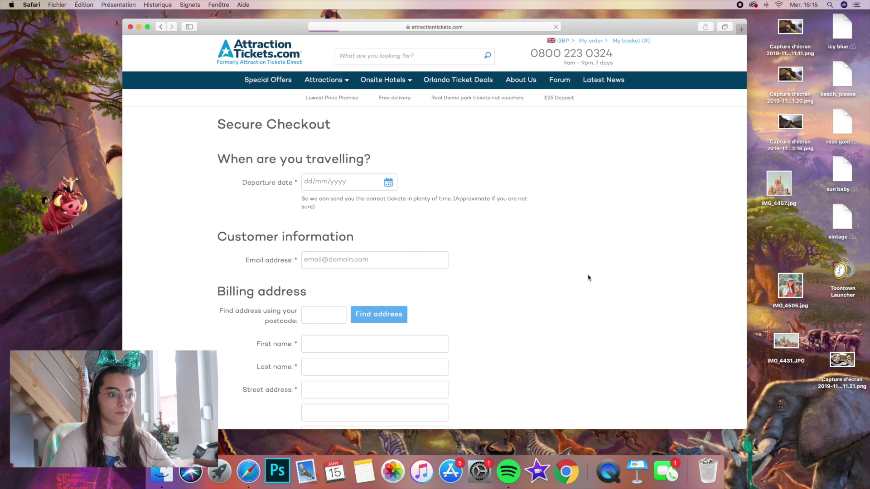
Review the Secure Checkout form, from the guest and billing fields to the deposit and full payment options
scroll(415, 195, "down", 1)
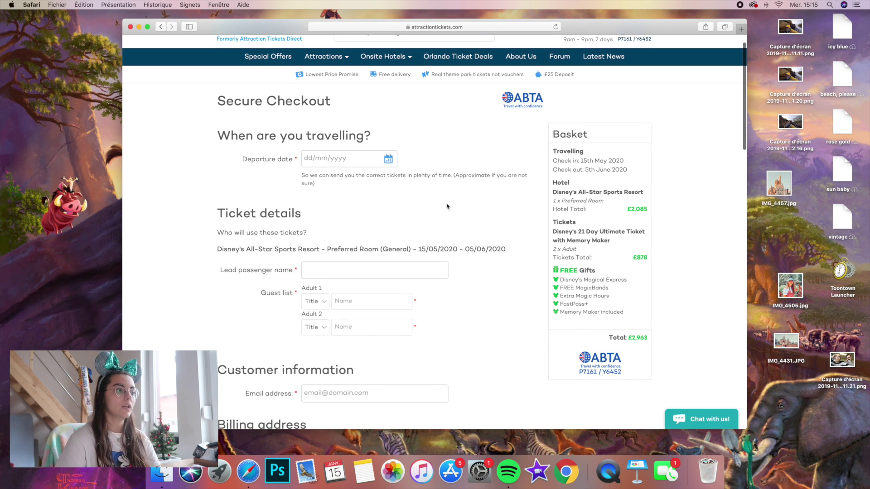
scroll(318, 132, "up", 1)
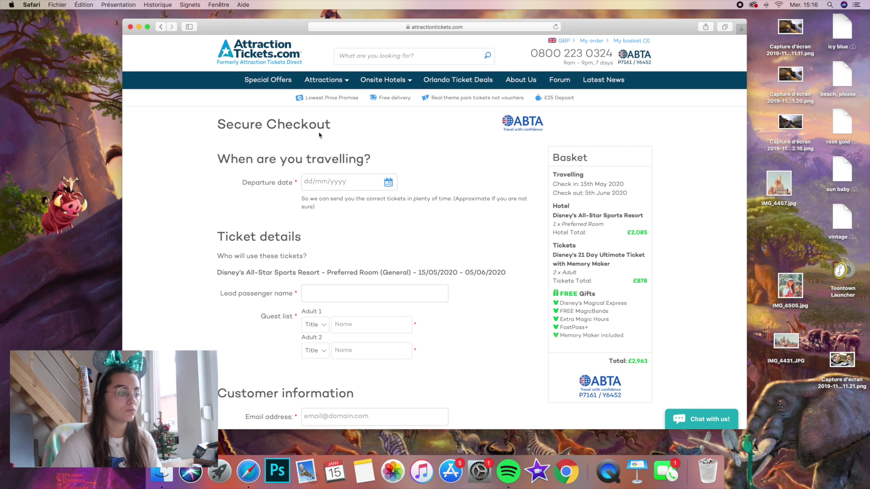
scroll(243, 131, "down", 7)
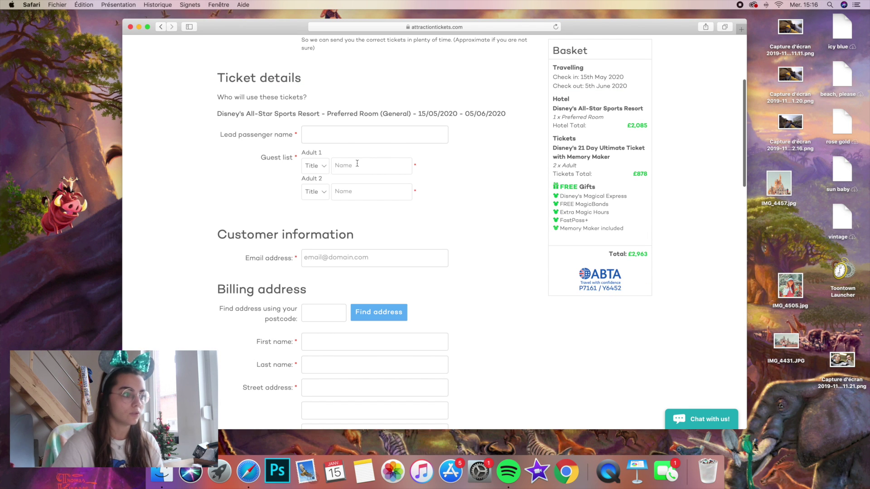
scroll(381, 236, "down", 14)
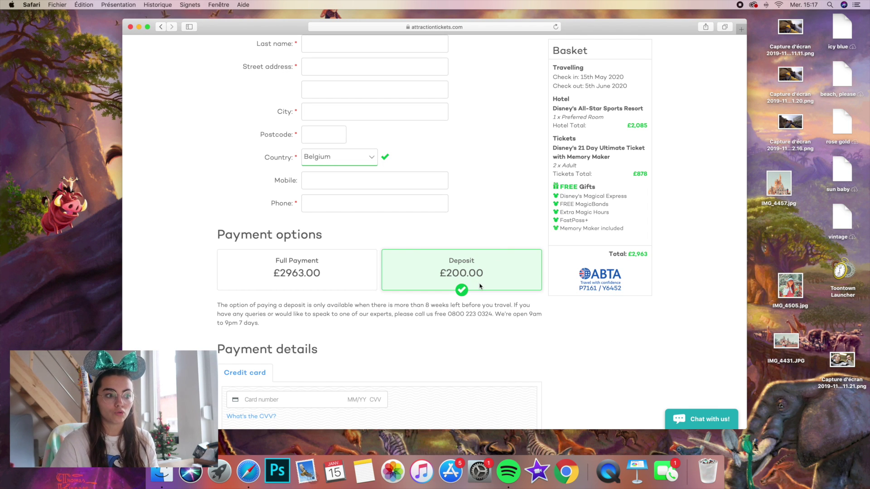
scroll(421, 303, "down", 5)
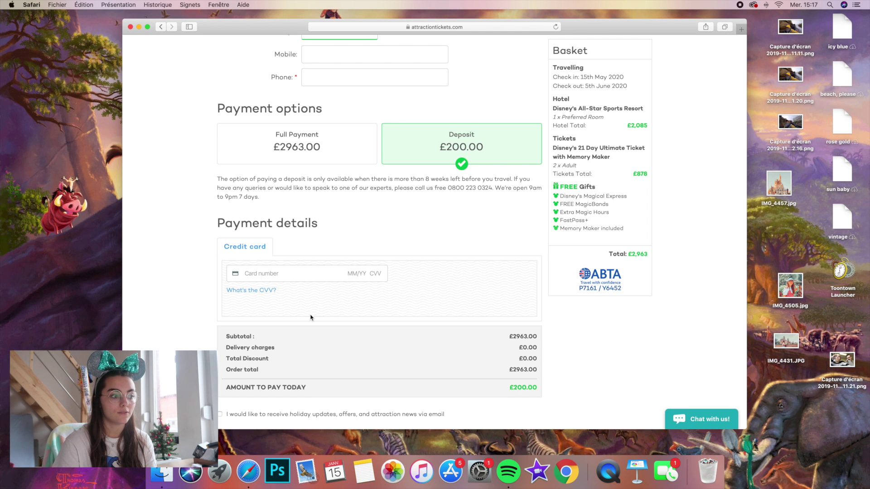
scroll(312, 315, "down", 3)
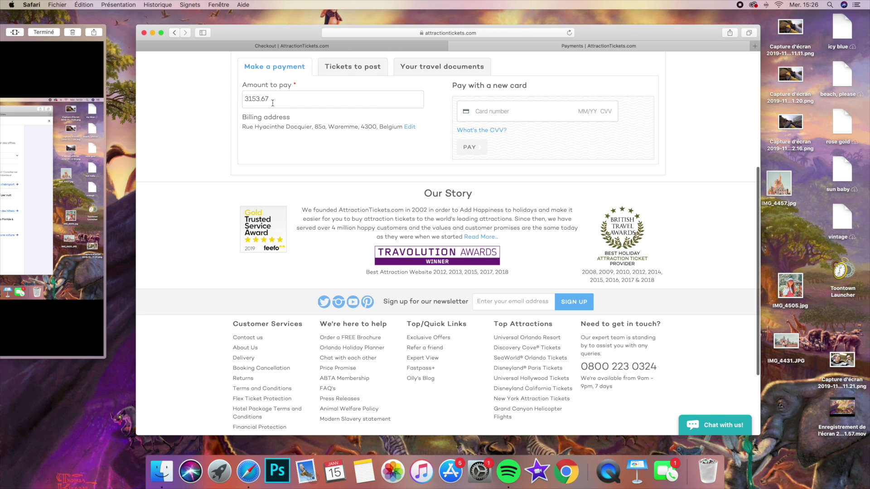
Clear the amount to pay on the existing booking's payment page
left_click_drag(266, 97, 210, 97)
key("BackSpace")
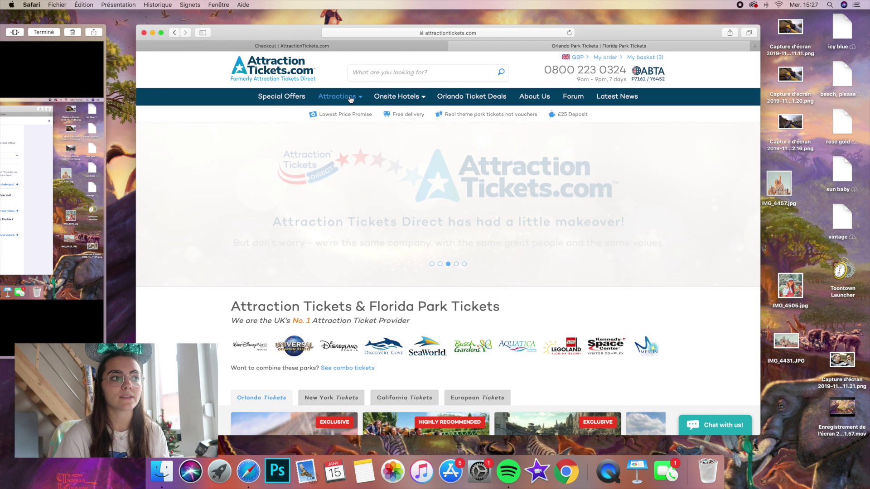
Open the Universal Orlando Resort tickets and proceed to checkout with two adult Universal Orlando 3 Park Explorer Tickets
left_click(344, 98)
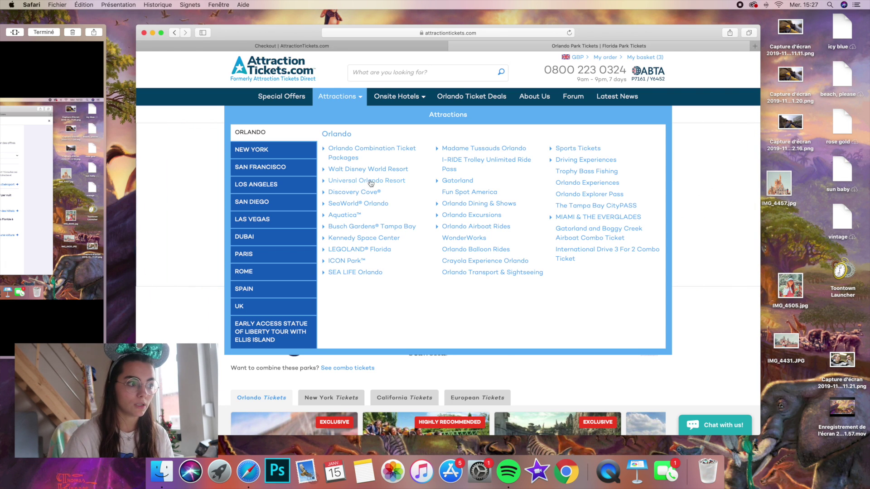
left_click(386, 181)
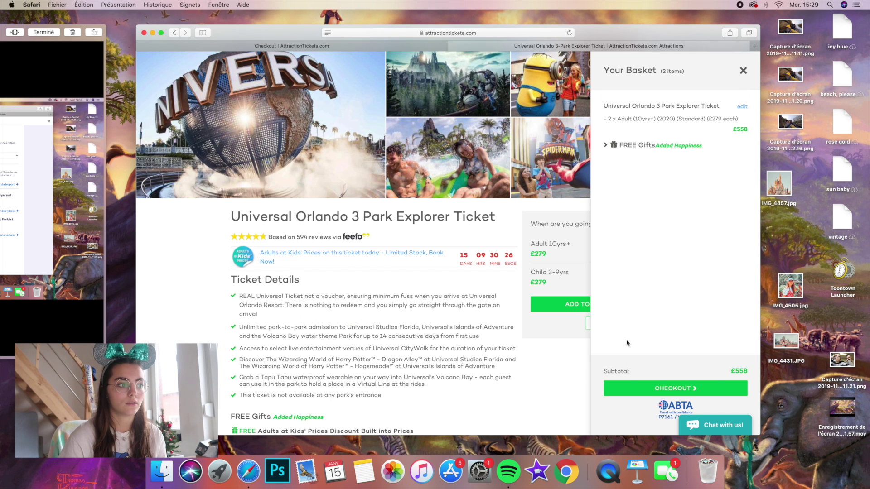
left_click(666, 388)
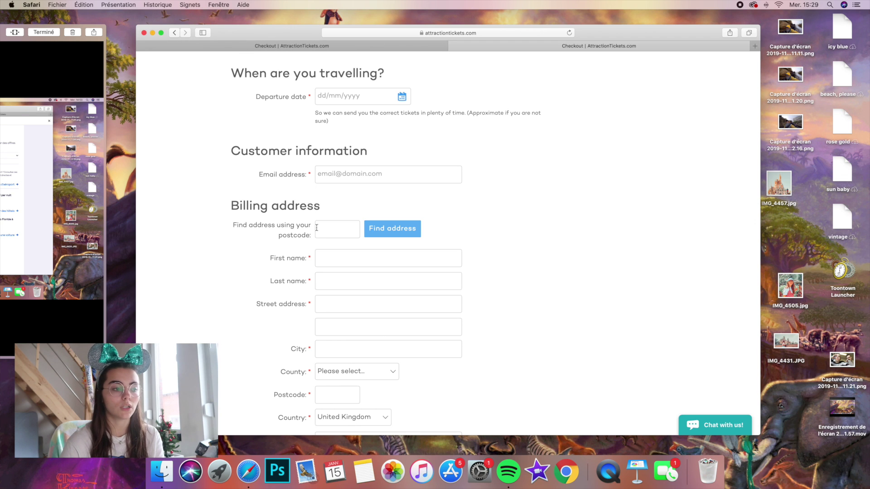
Choose the £25.00 Overseas delivery option for the Universal Orlando tickets and review the payment options
scroll(500, 317, "down", 5)
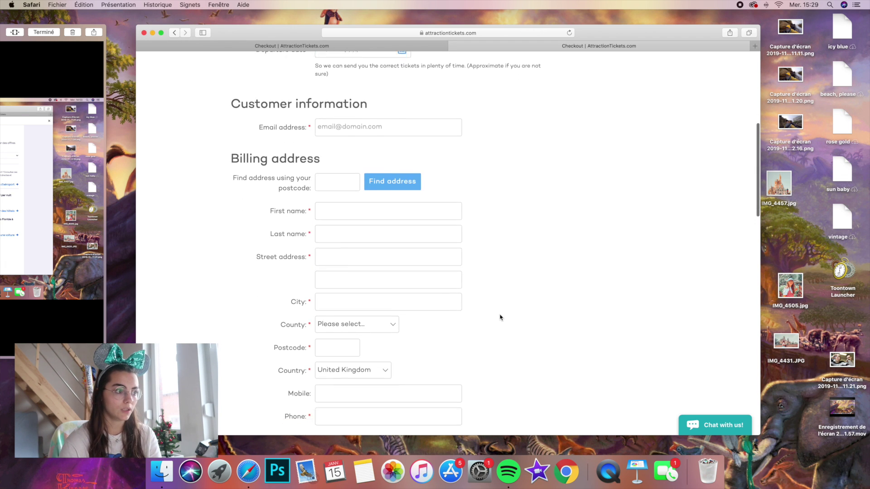
scroll(500, 317, "down", 8)
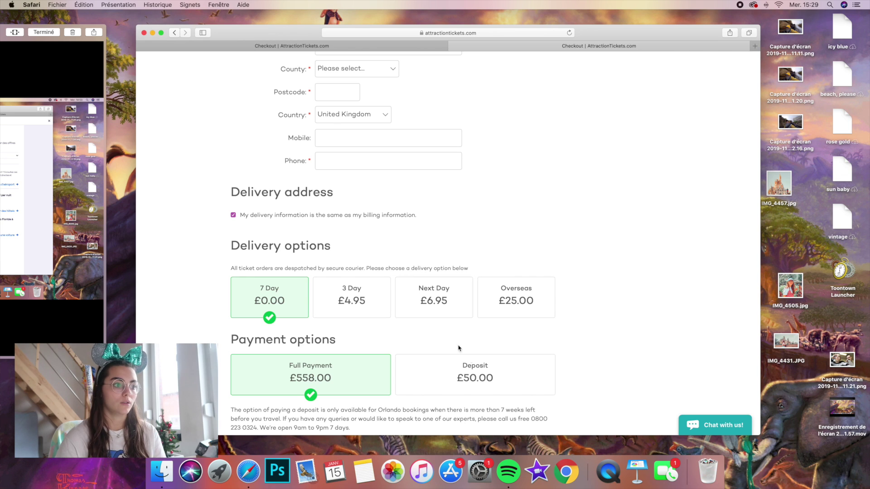
left_click(515, 298)
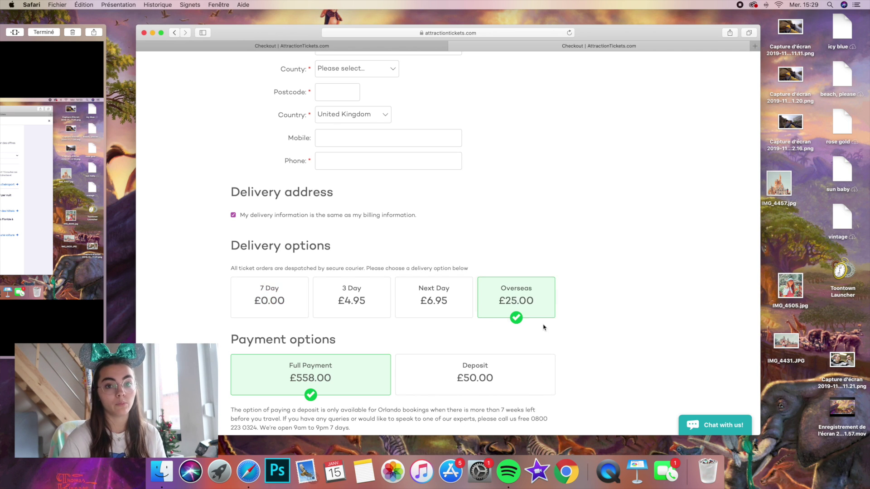
scroll(556, 326, "down", 2)
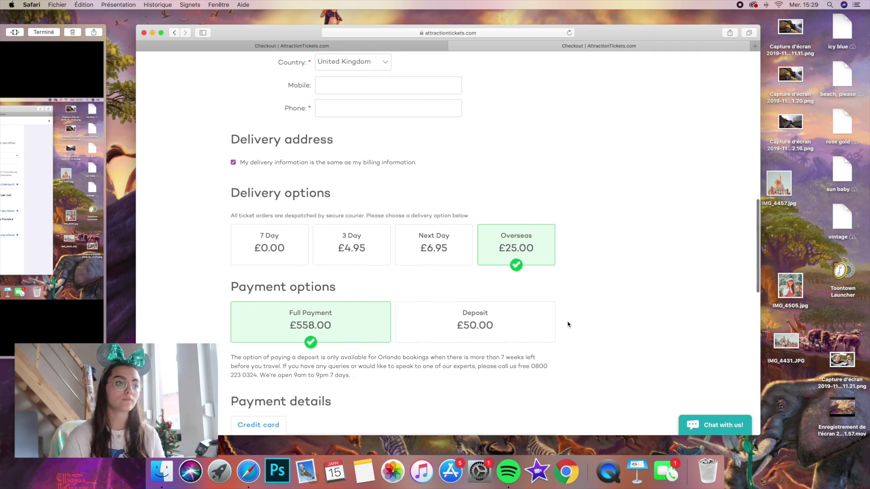